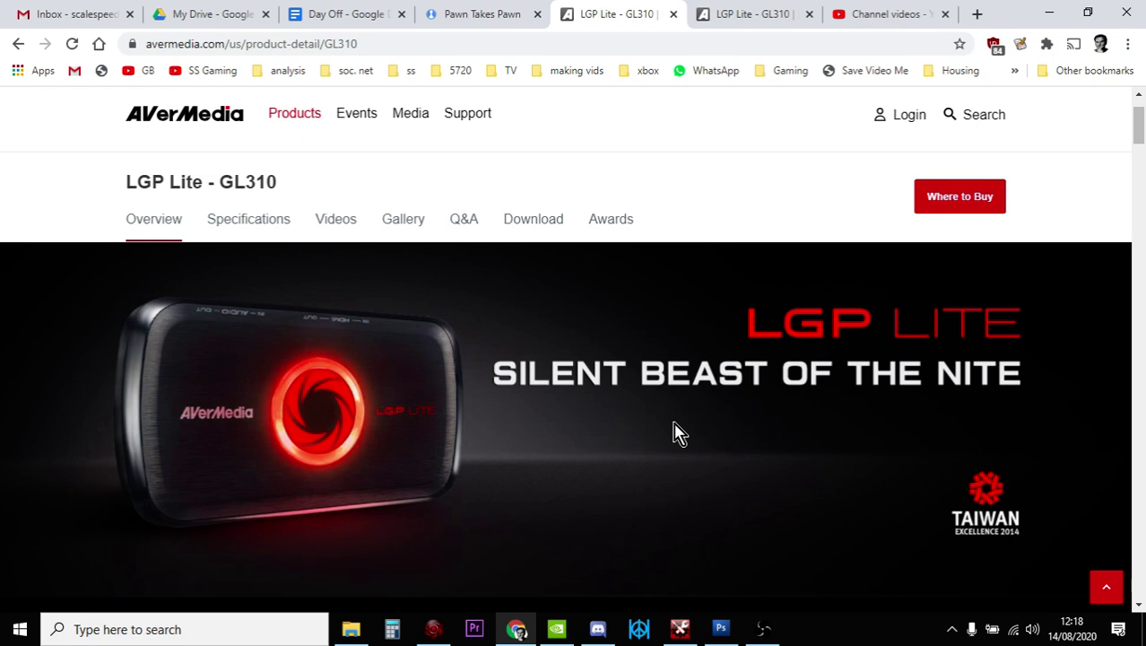
Bring RECentral's Default Profile streaming settings up over the LGP Lite GL310 page.
{"action": "left_click", "coordinate": [433, 628]}
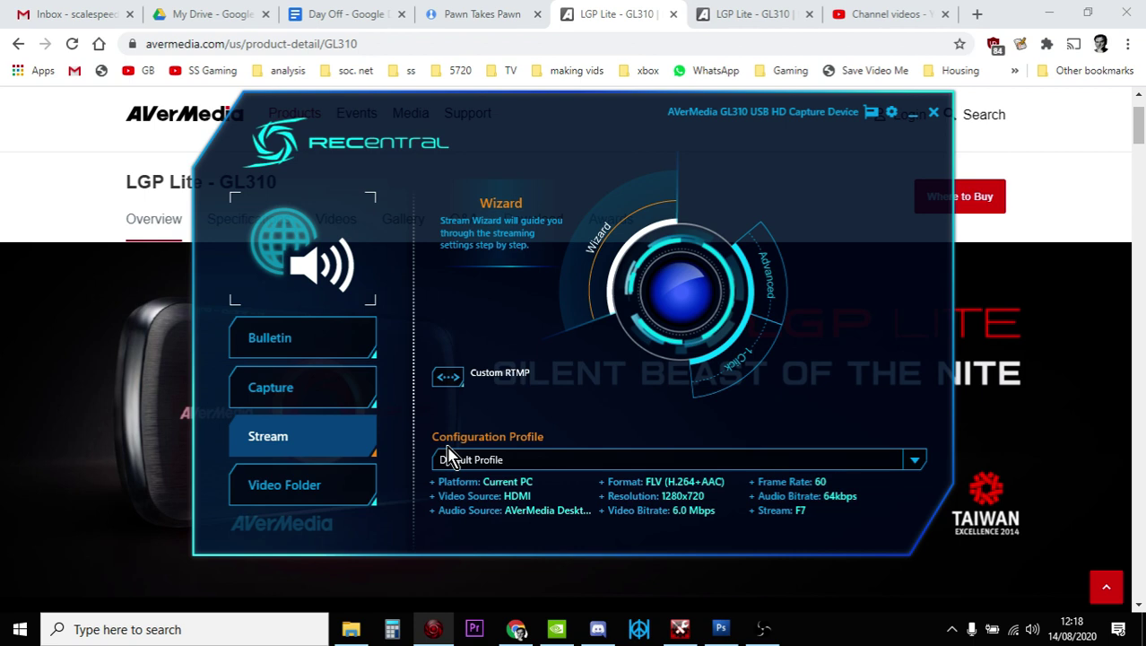
Return to the LGP Lite - GL310 Chrome tab so its Overview section shows.
{"action": "left_click", "coordinate": [611, 21]}
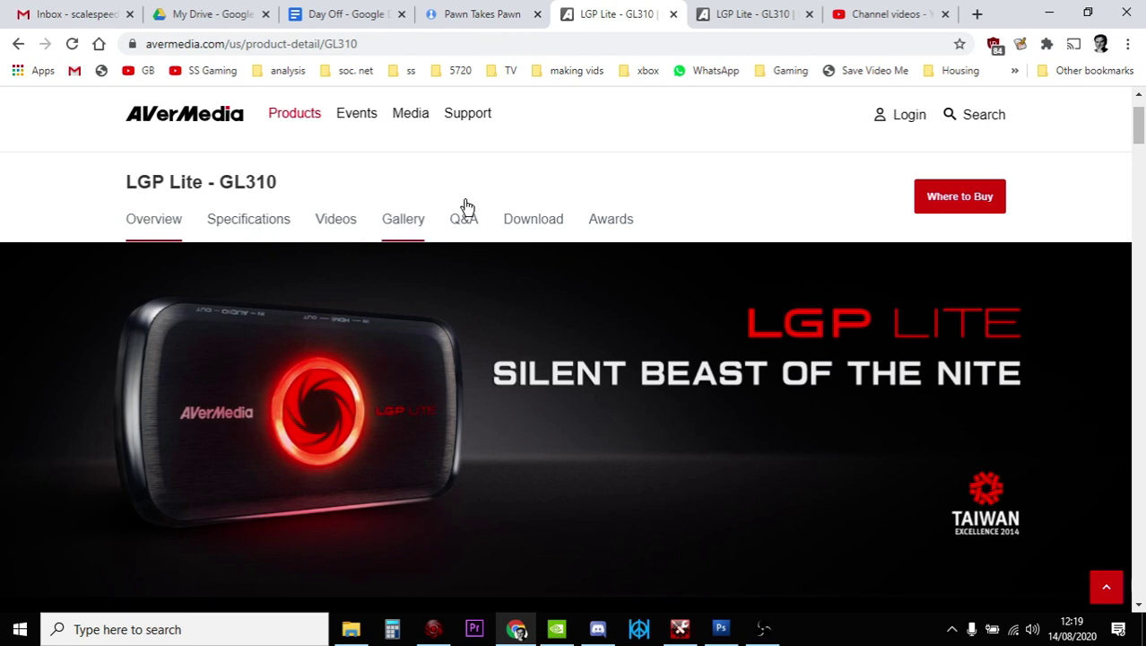
Browse the GL310 Download list of RECentral v1.3.0.120 applications, then bring RECentral back up.
{"action": "left_click", "coordinate": [737, 15]}
{"action": "scroll", "coordinate": [578, 314], "scroll_direction": "up", "scroll_amount": 2}
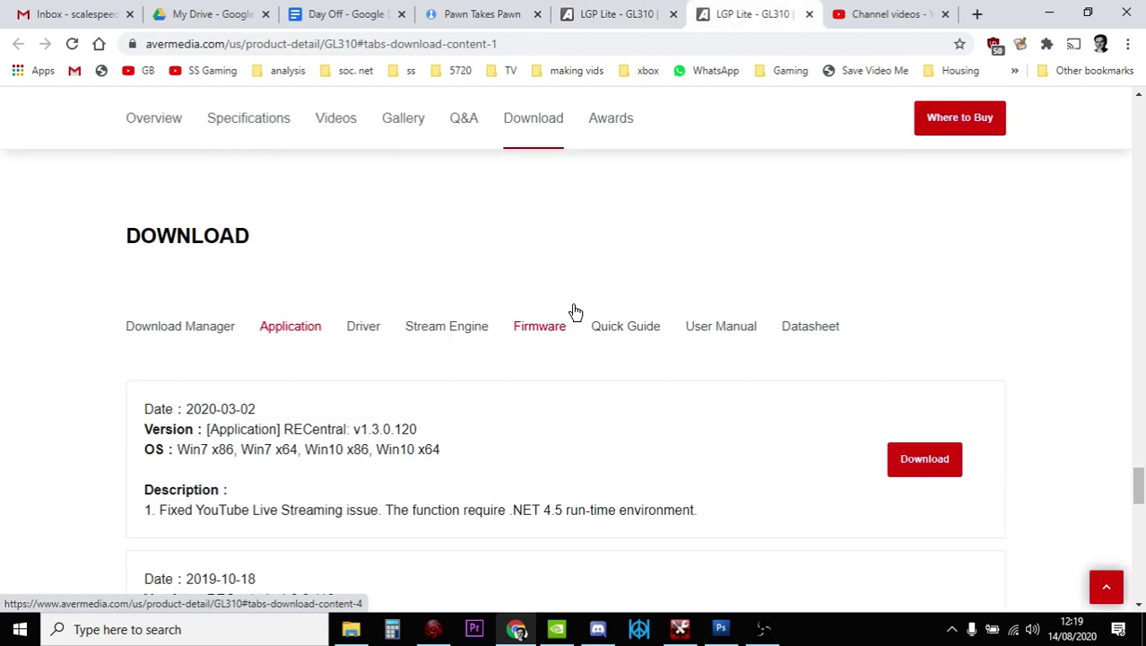
{"action": "scroll", "coordinate": [301, 341], "scroll_direction": "down", "scroll_amount": 1}
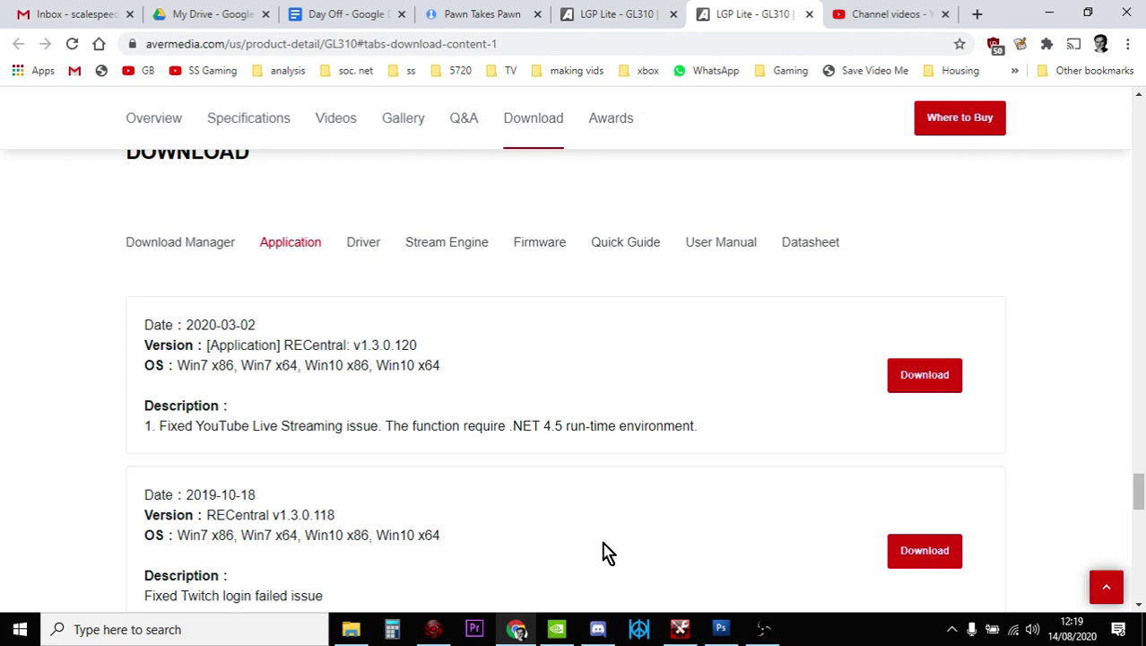
{"action": "left_click", "coordinate": [434, 628]}
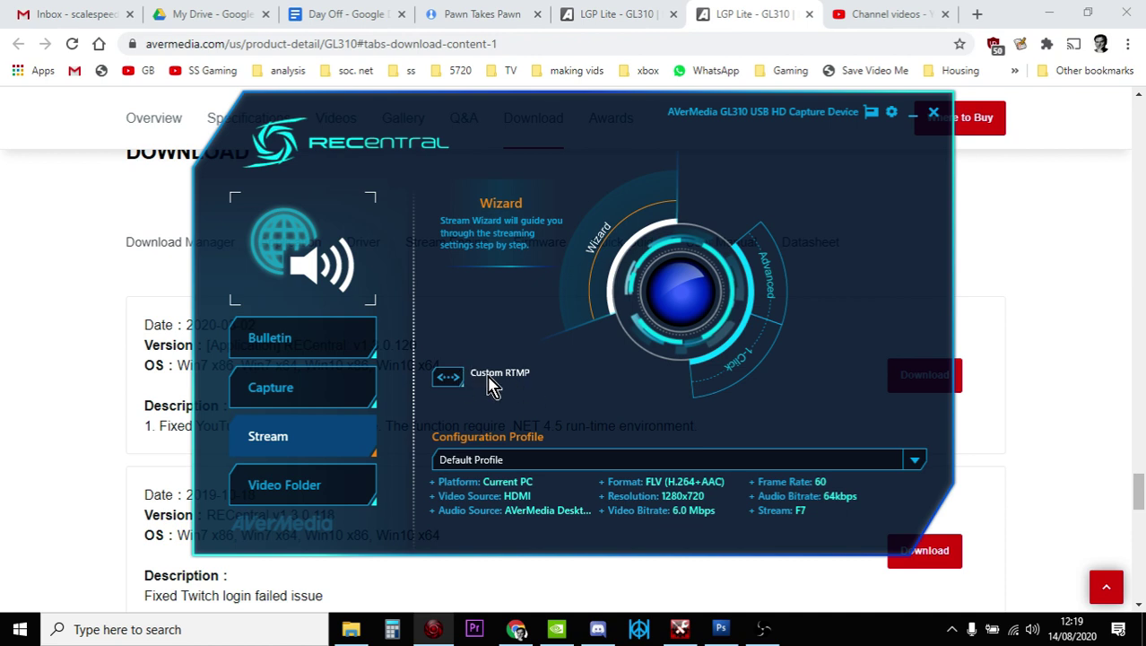
Reopen the Custom RTMP login in Stream mode and review the Streaming Service options.
{"action": "left_click", "coordinate": [451, 380]}
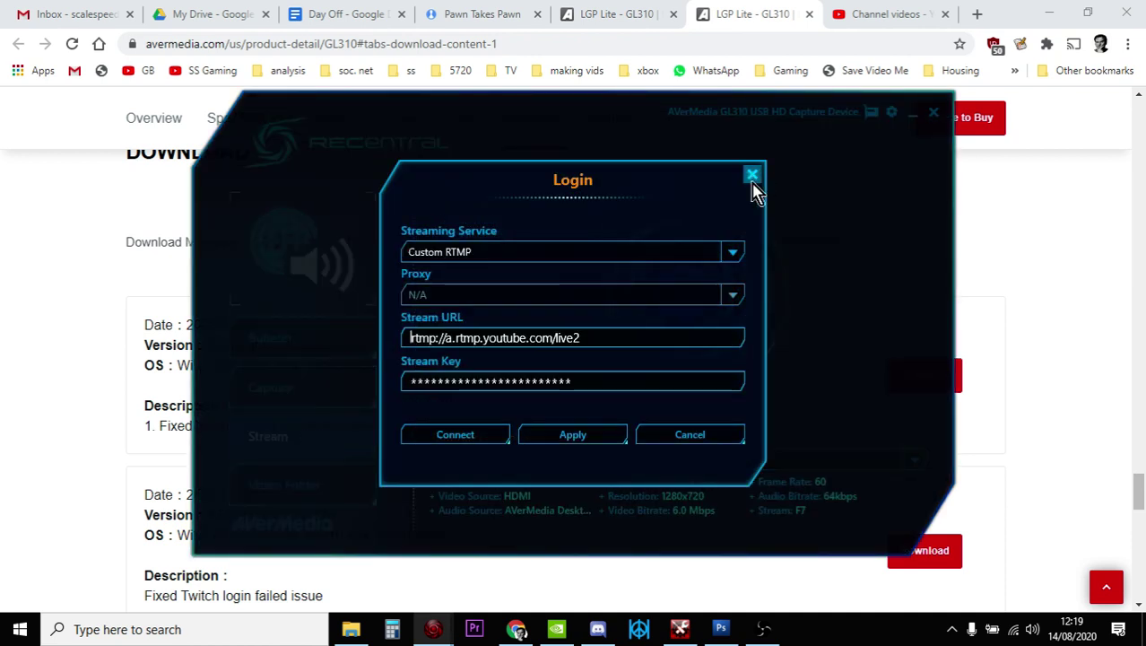
{"action": "left_click", "coordinate": [753, 175]}
{"action": "left_click", "coordinate": [299, 391]}
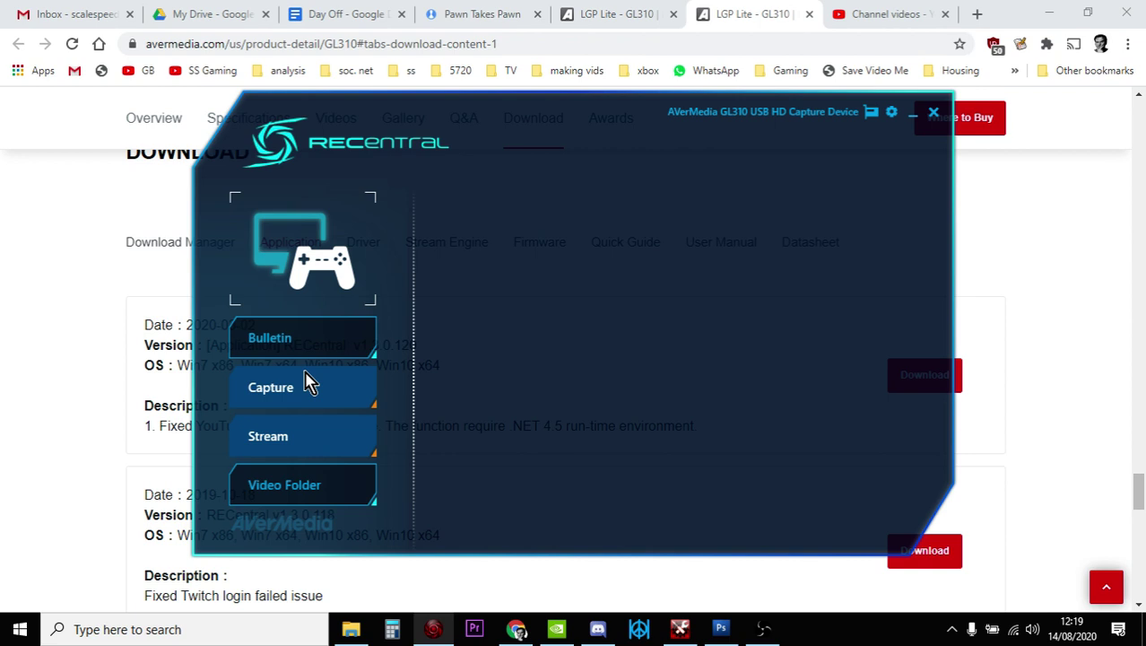
{"action": "left_click", "coordinate": [319, 439]}
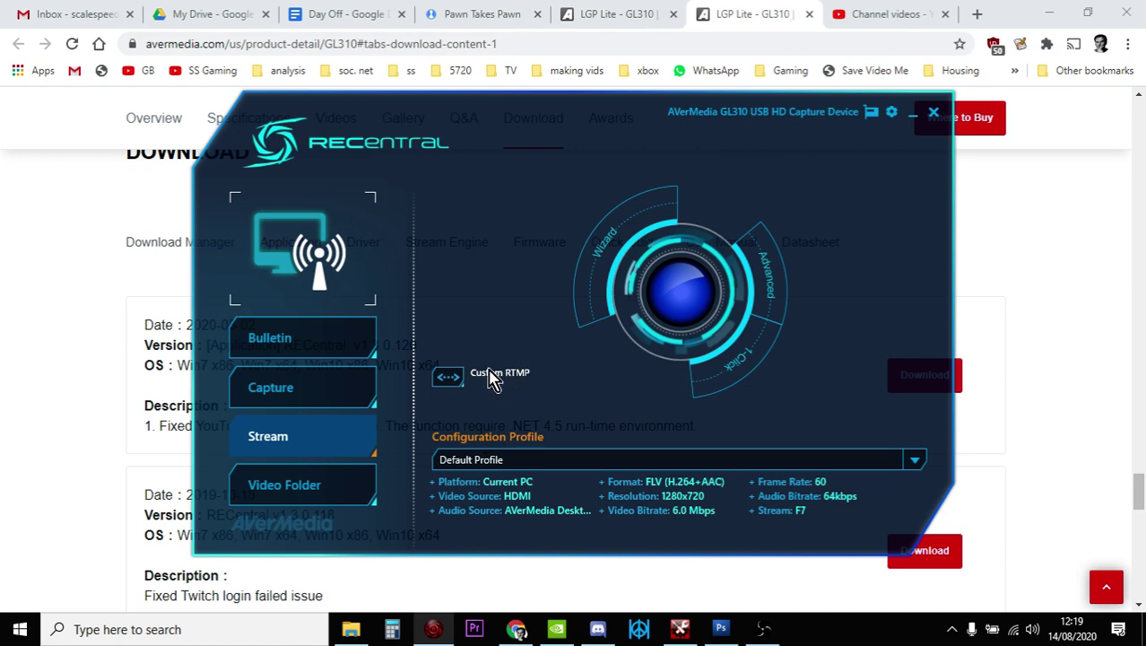
{"action": "left_click", "coordinate": [459, 386]}
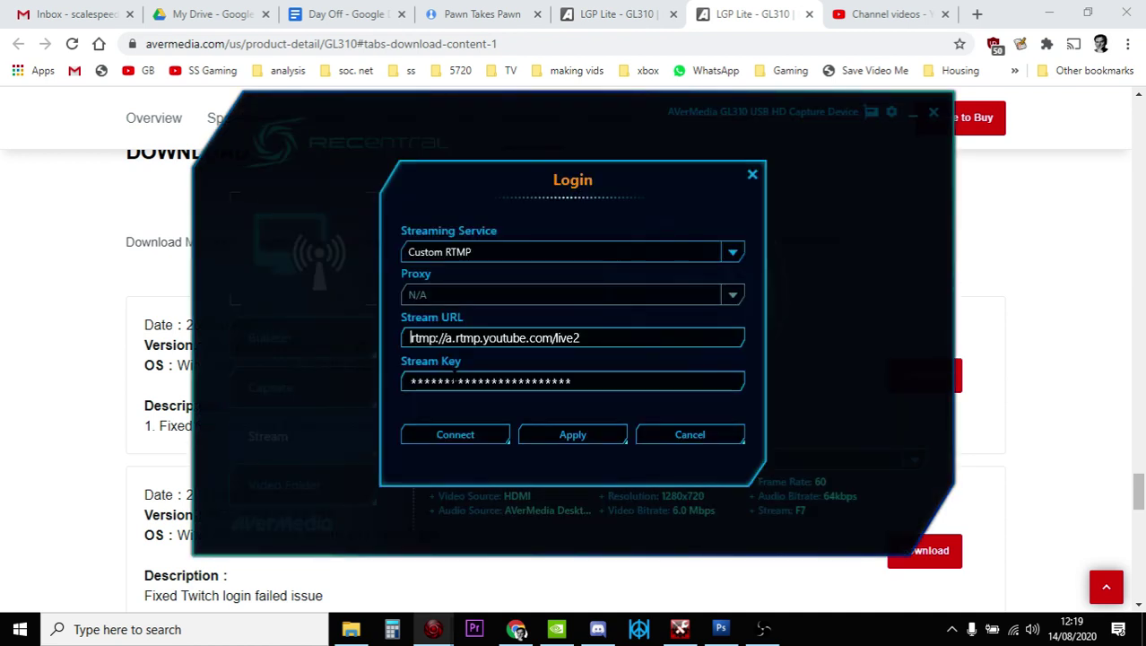
{"action": "left_click", "coordinate": [735, 253]}
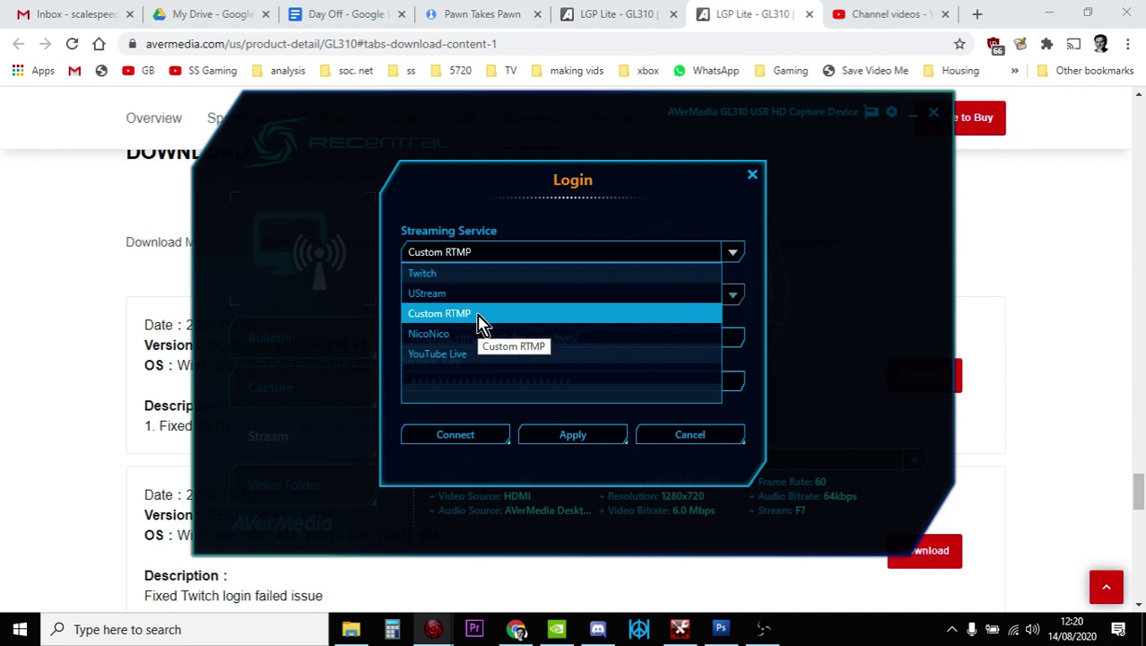
Connect to rtmp://a.rtmp.youtube.com/live2, acknowledge success, and view YouTube Studio's Channel videos.
{"action": "left_click", "coordinate": [476, 438]}
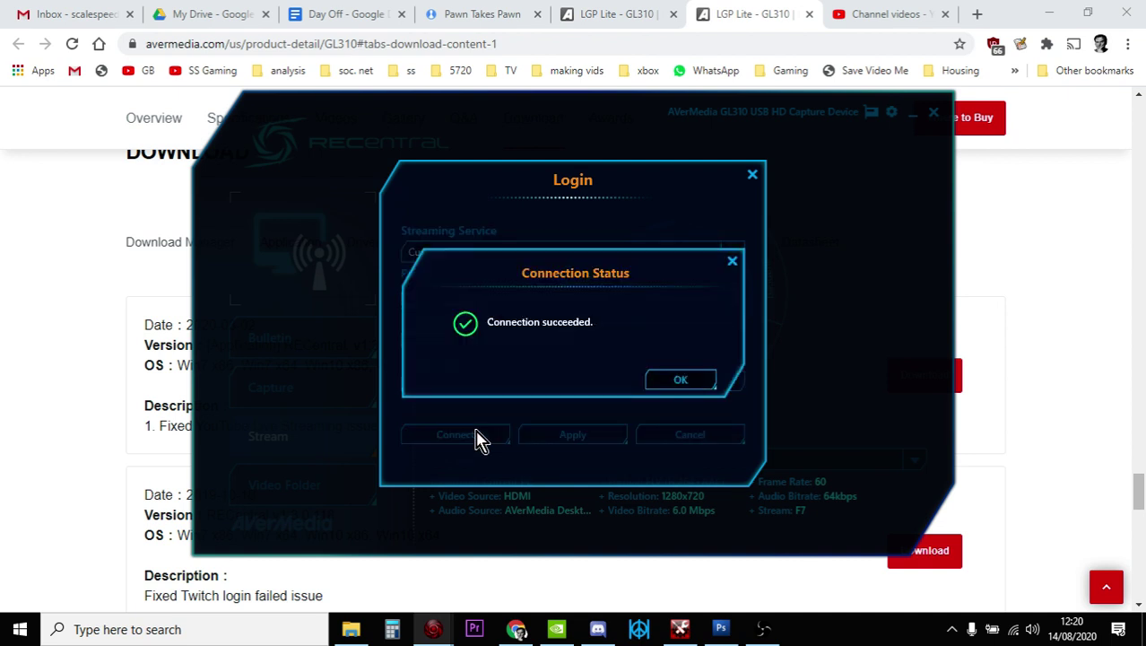
{"action": "left_click", "coordinate": [704, 384]}
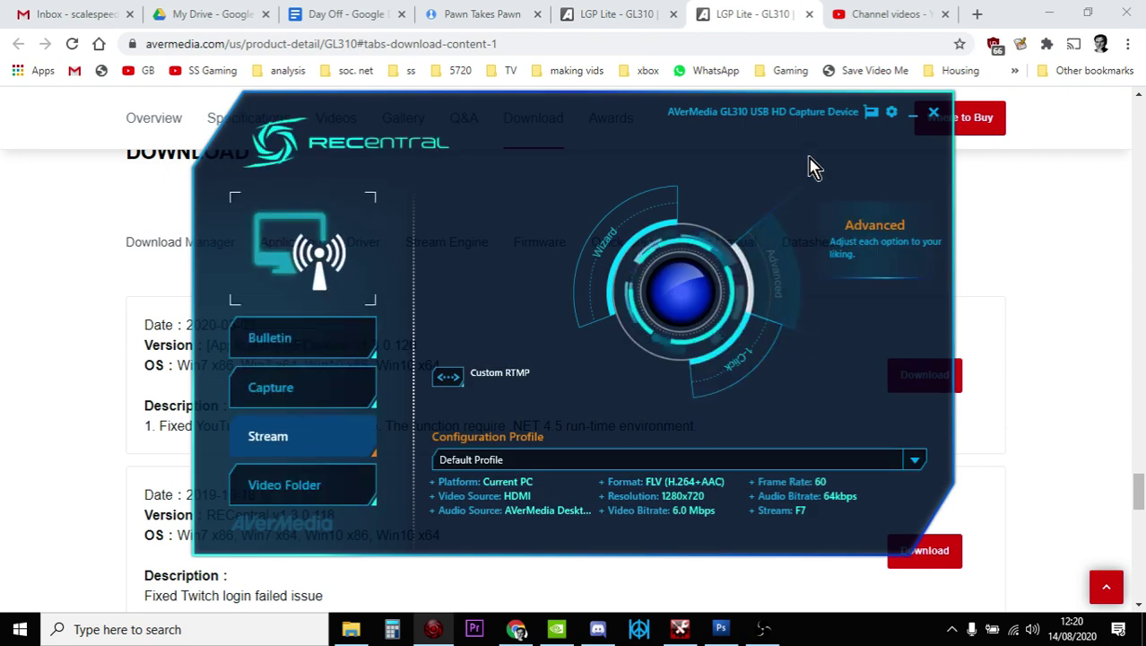
{"action": "left_click", "coordinate": [884, 15]}
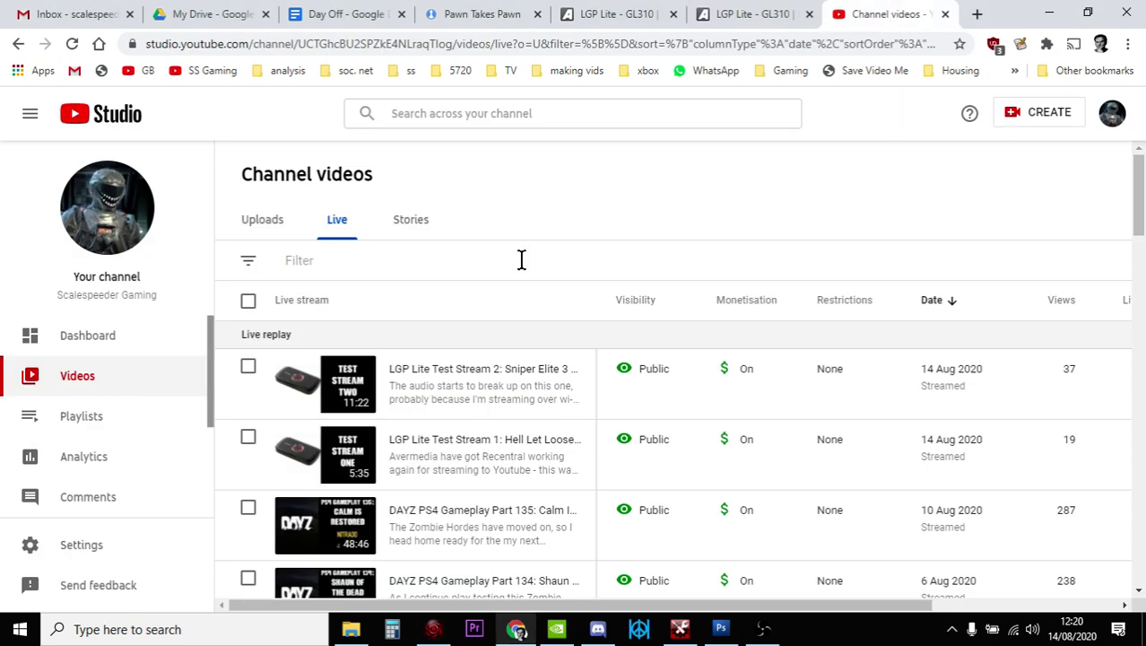
Choose Create > Go live to open the dashboard showing rtmp://a.rtmp.youtube.com/live2.
{"action": "left_click", "coordinate": [1035, 118]}
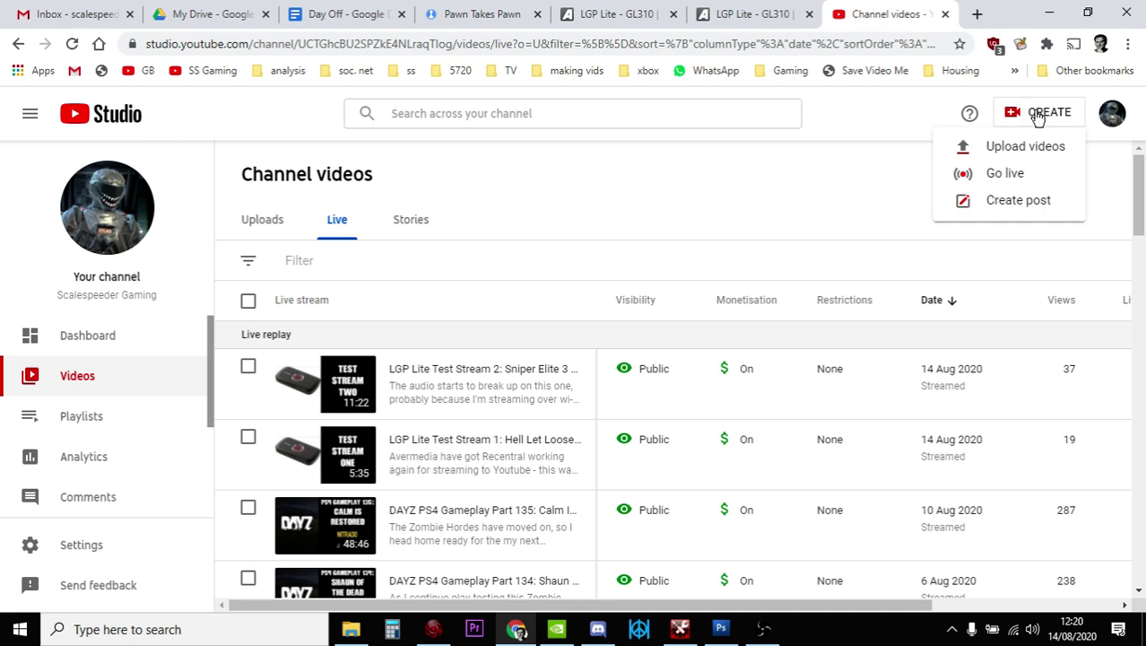
{"action": "left_click", "coordinate": [1017, 179]}
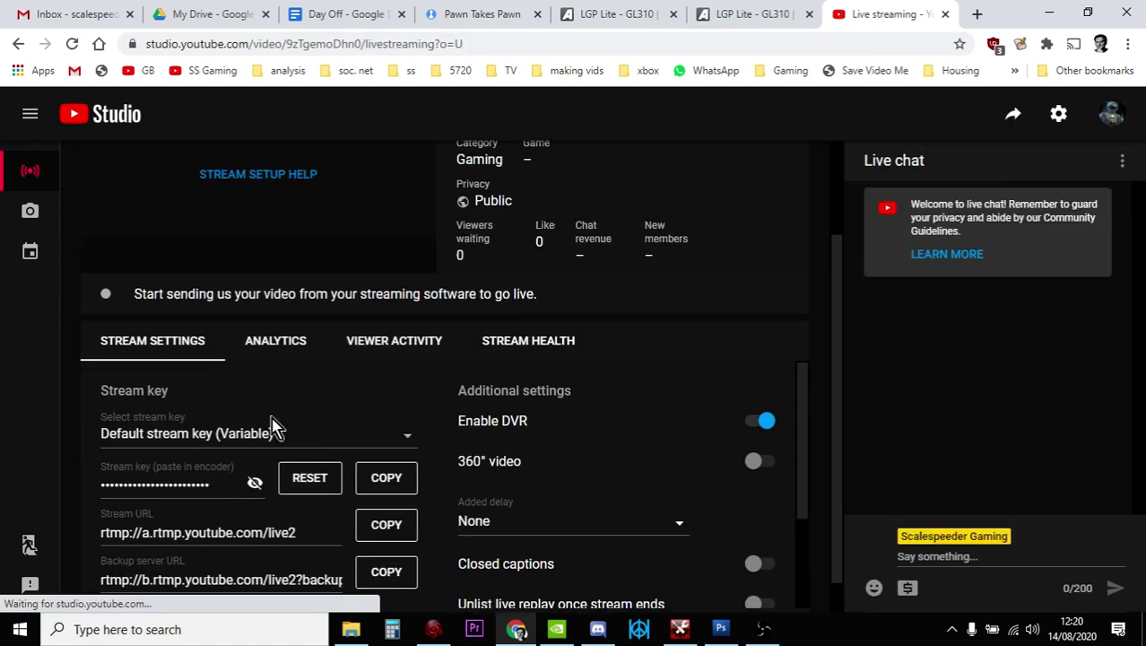
{"action": "scroll", "coordinate": [270, 423], "scroll_direction": "down", "scroll_amount": 2}
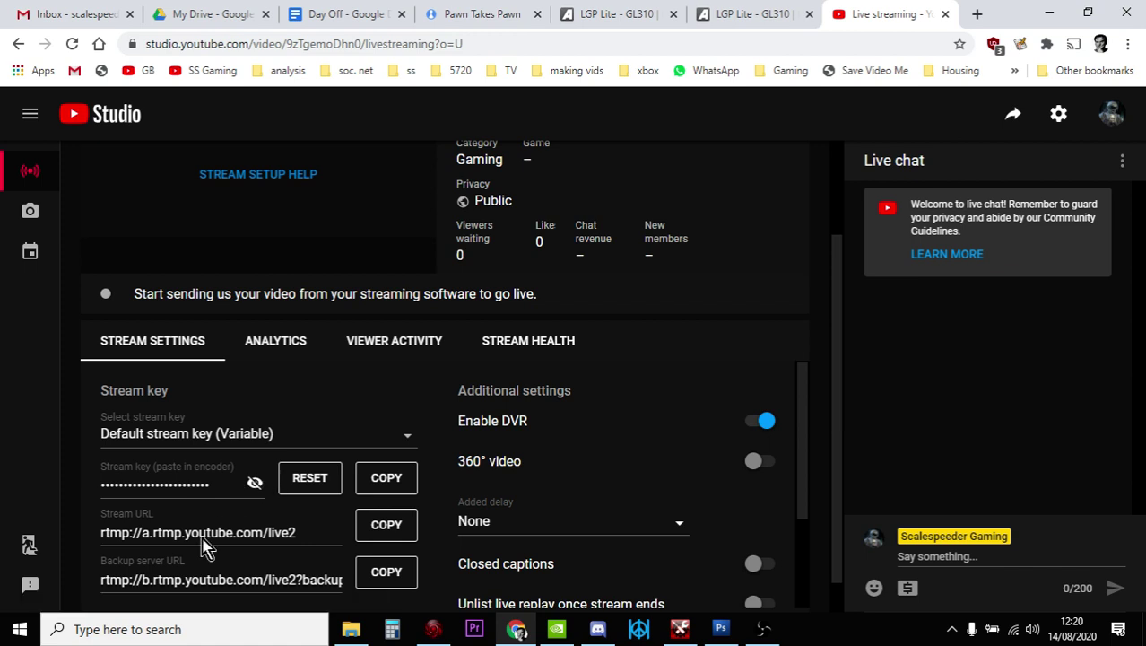
Bring RECentral forward and connect its Custom RTMP login so the status reads Ready.
{"action": "left_click", "coordinate": [433, 628]}
{"action": "left_click", "coordinate": [448, 378]}
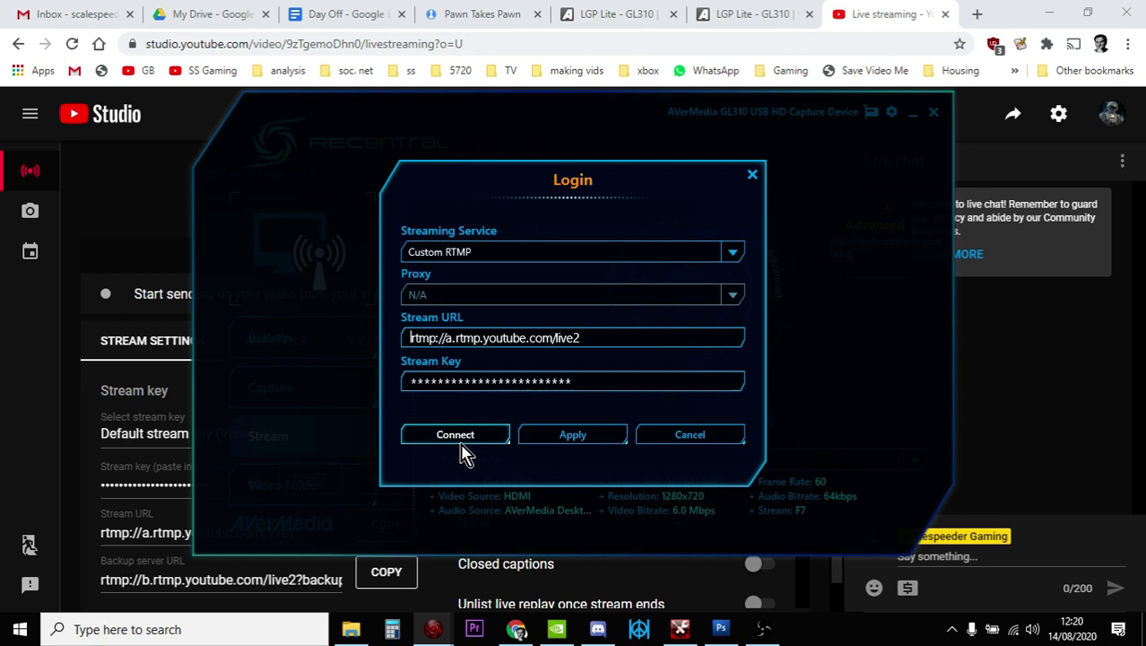
{"action": "left_click", "coordinate": [752, 175]}
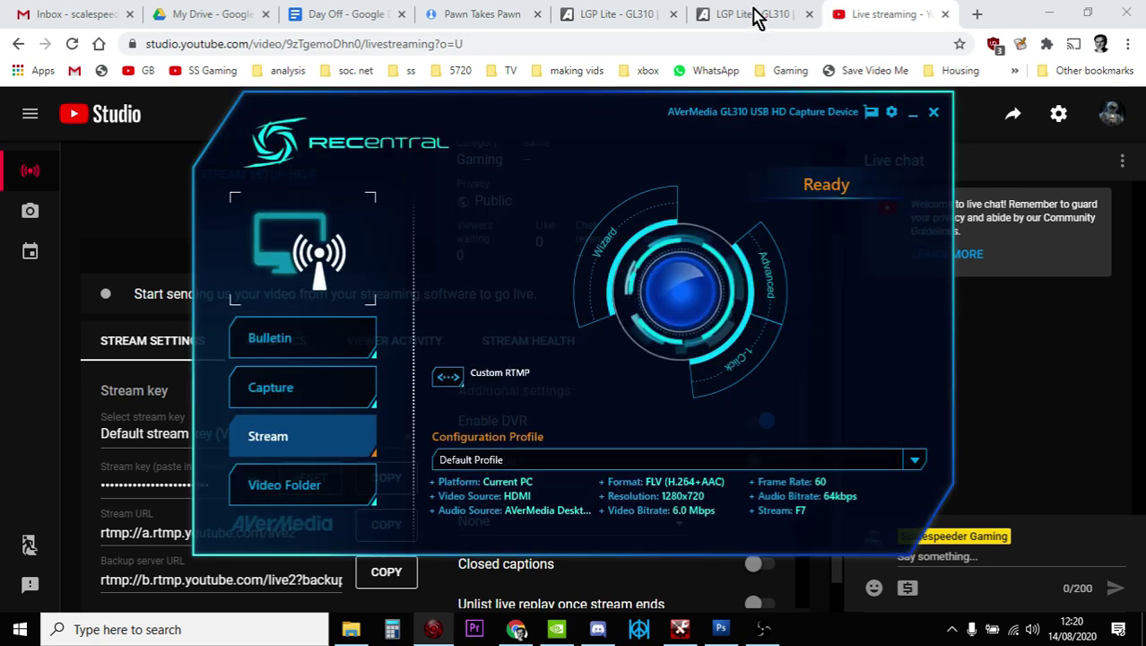
Check the stream title and Public privacy in Edit stream, then scroll to Stream Settings.
{"action": "left_click", "coordinate": [856, 14]}
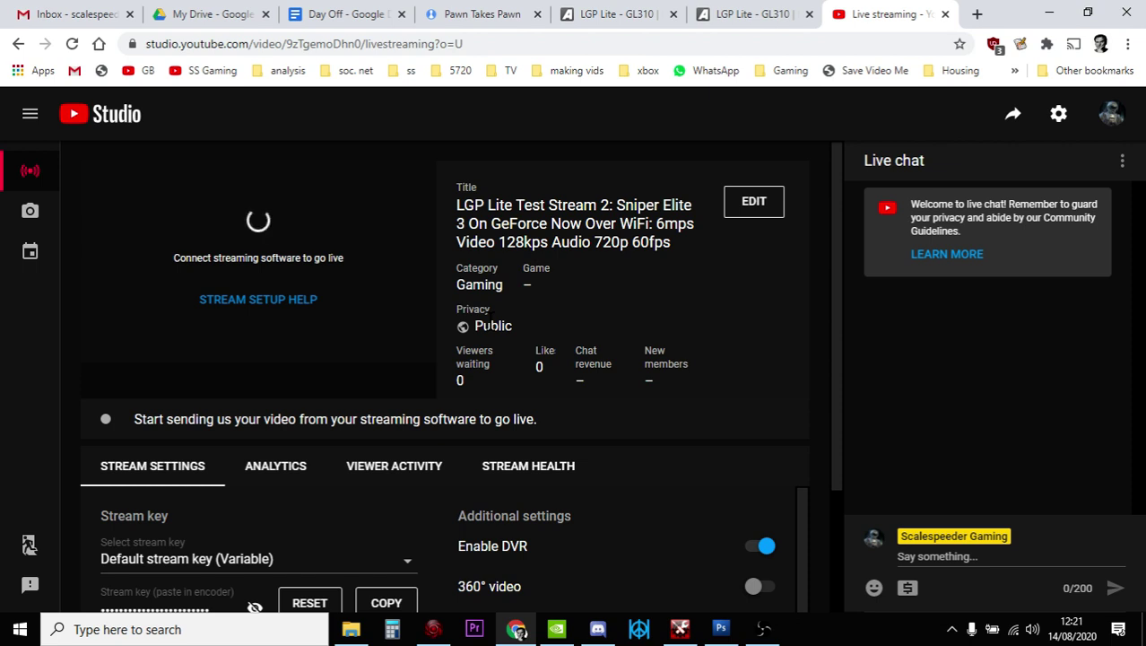
{"action": "left_click", "coordinate": [761, 198]}
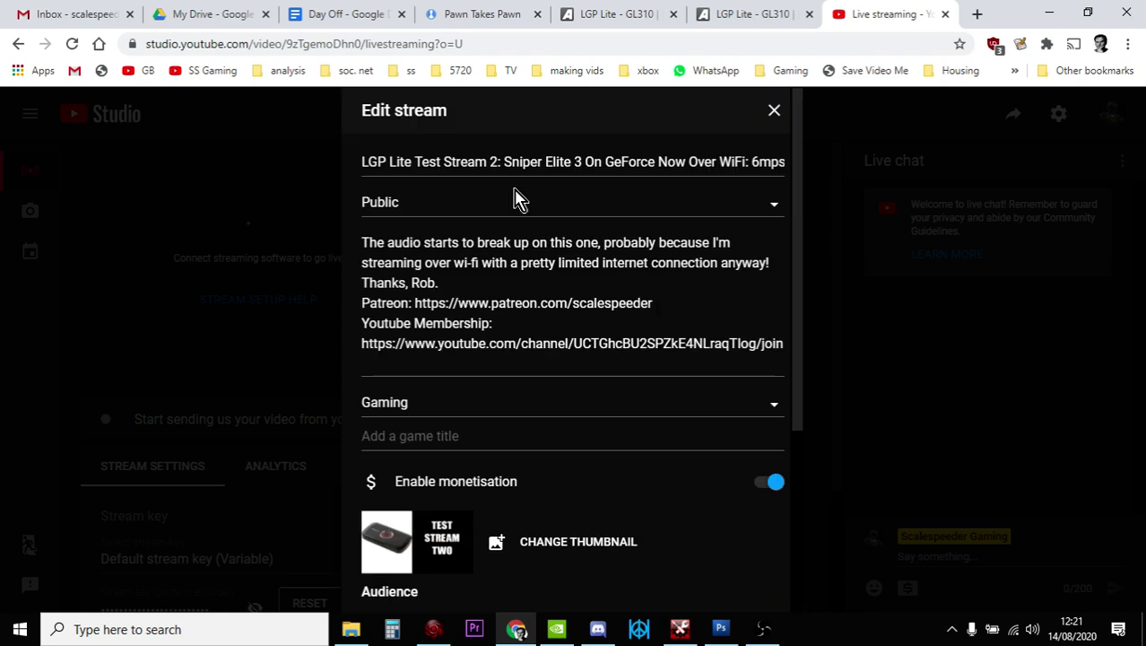
{"action": "left_click", "coordinate": [769, 205]}
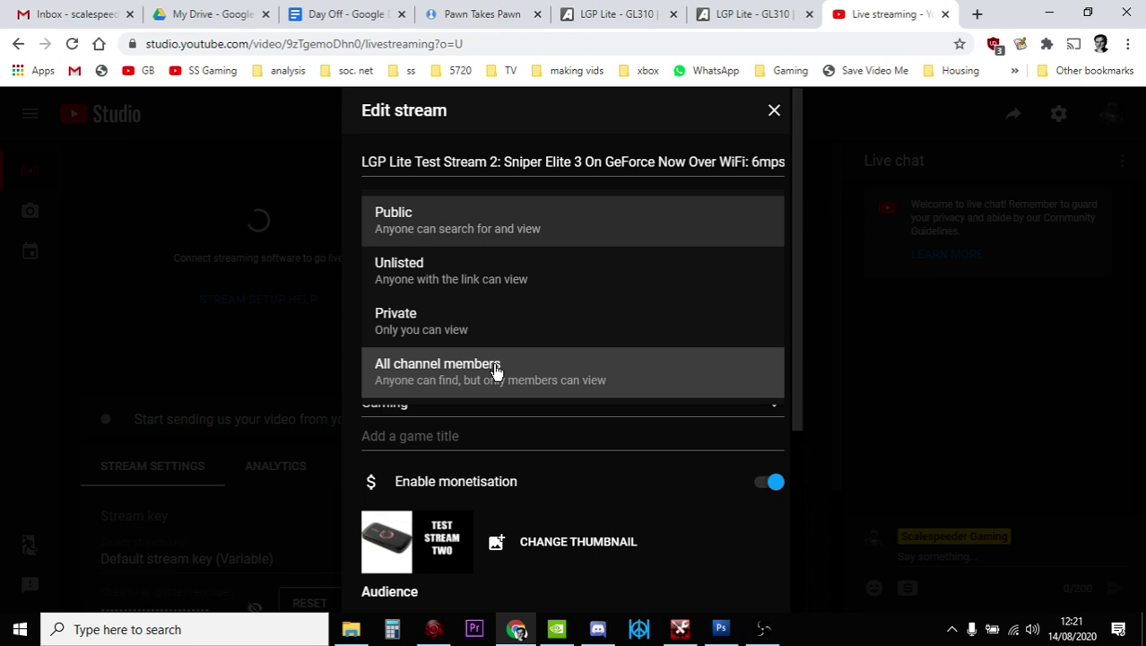
{"action": "left_click", "coordinate": [776, 112]}
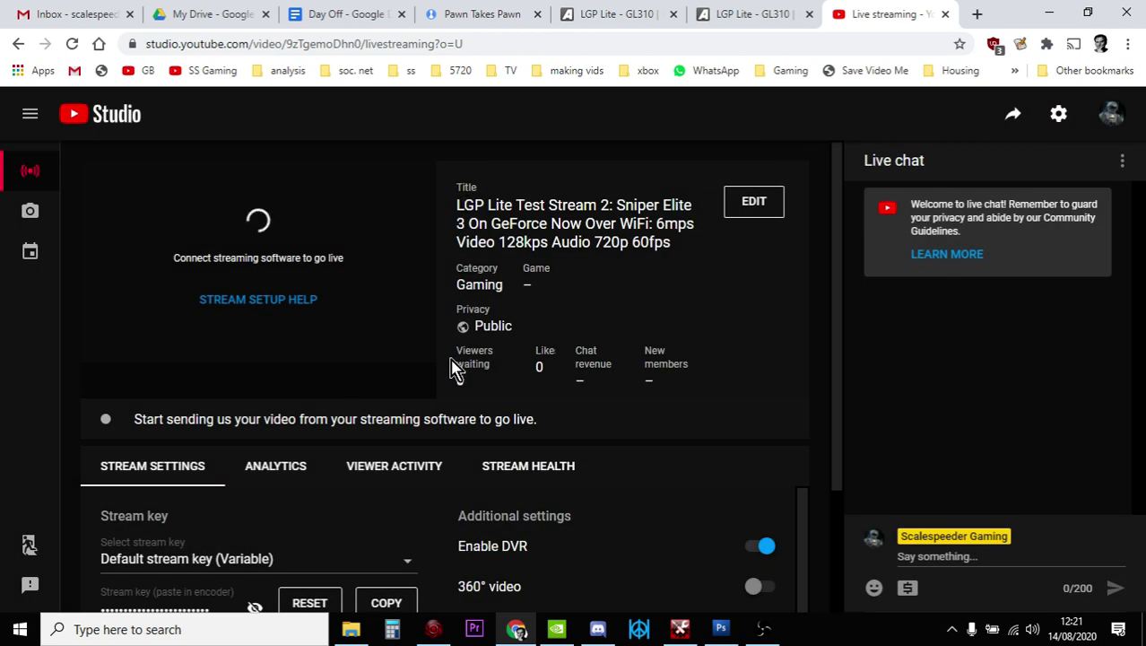
{"action": "scroll", "coordinate": [453, 366], "scroll_direction": "down", "scroll_amount": 2}
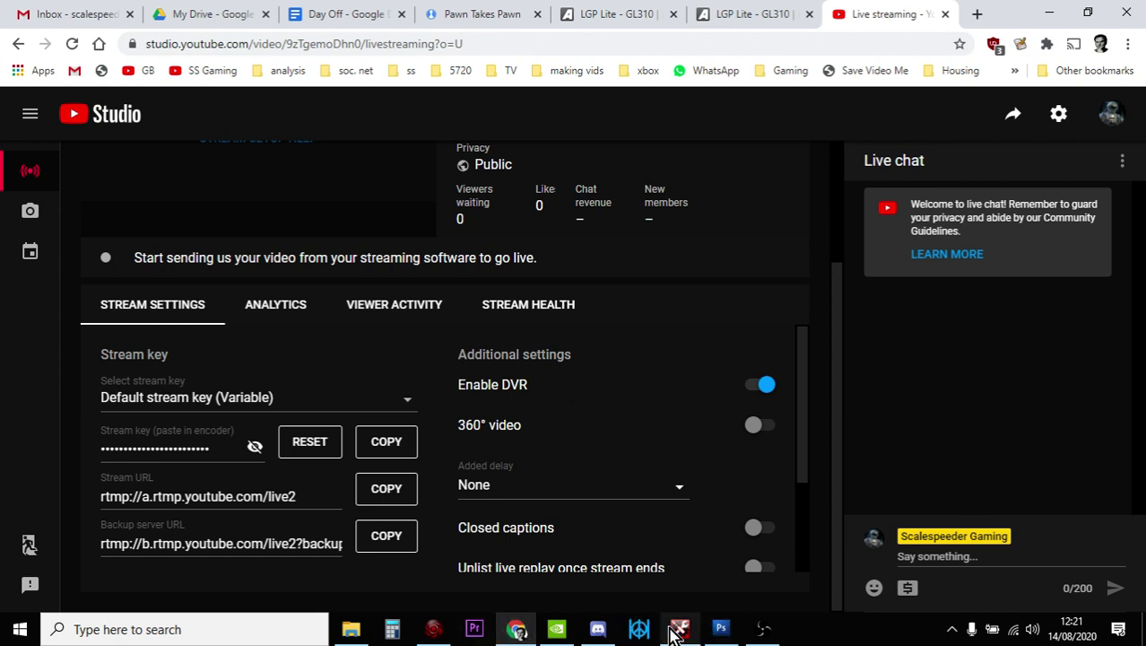
{"action": "left_click", "coordinate": [433, 629]}
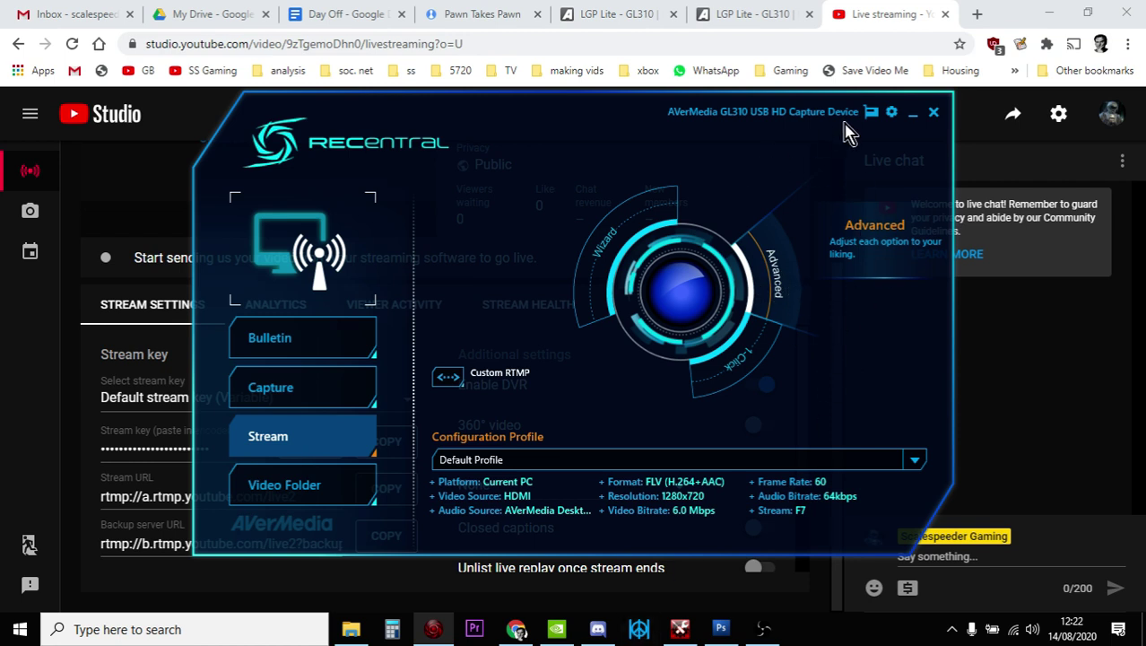
In RECentral's Advanced settings, set Audio Bitrate to 128kbps and Stream Stabilizer to Quality.
{"action": "left_click", "coordinate": [912, 114]}
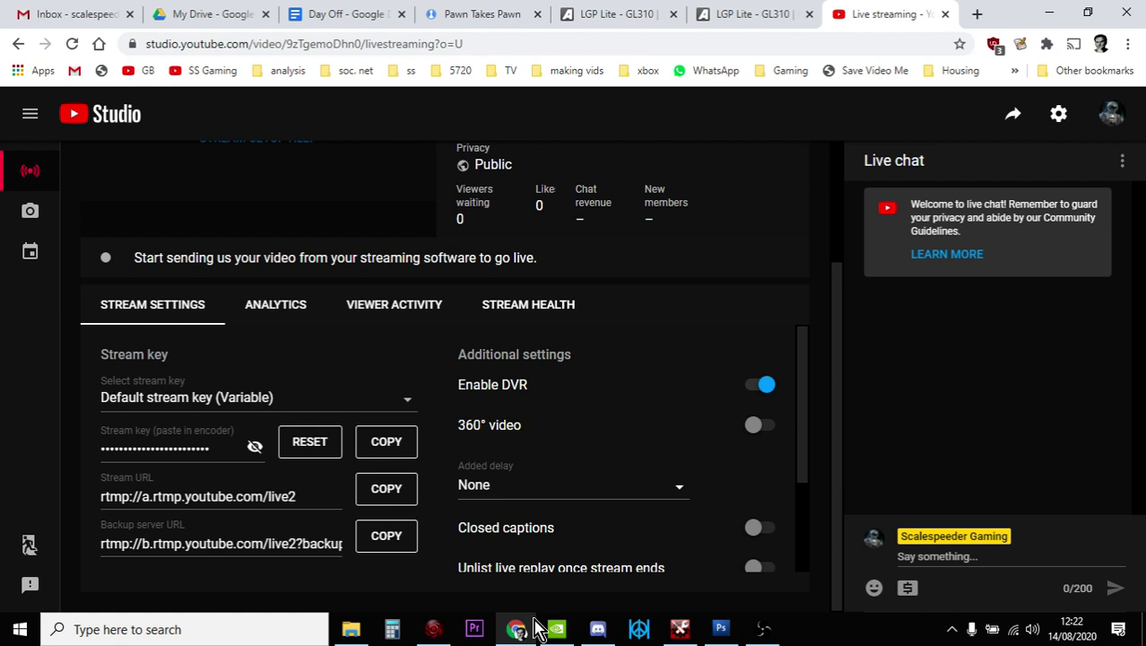
{"action": "left_click", "coordinate": [434, 629]}
{"action": "left_click", "coordinate": [780, 279]}
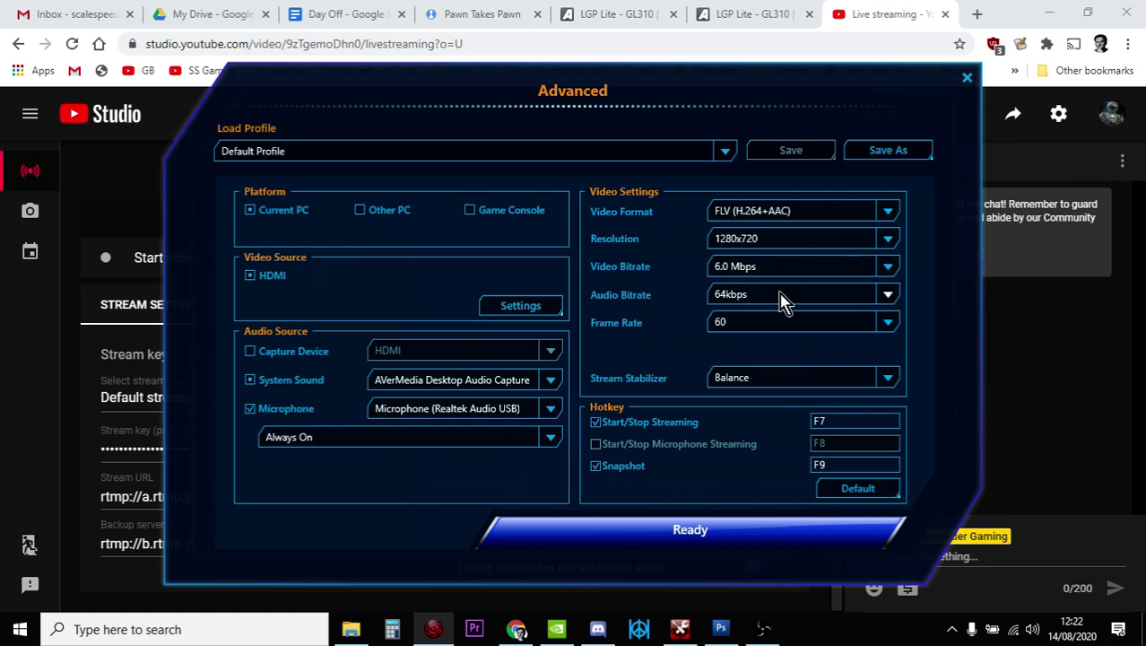
{"action": "left_click", "coordinate": [879, 296]}
{"action": "left_click", "coordinate": [776, 375]}
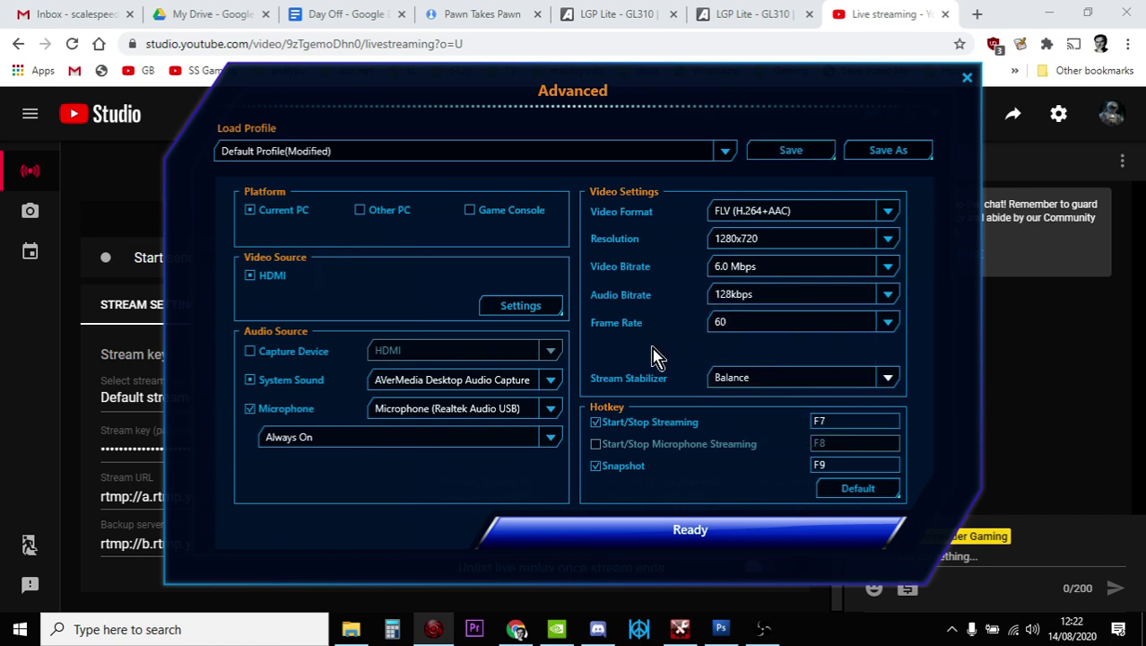
{"action": "left_click", "coordinate": [887, 378]}
{"action": "left_click", "coordinate": [746, 438]}
Save the changes by overwriting the Default Profile and dismiss the follow-up notices.
{"action": "left_click", "coordinate": [671, 530]}
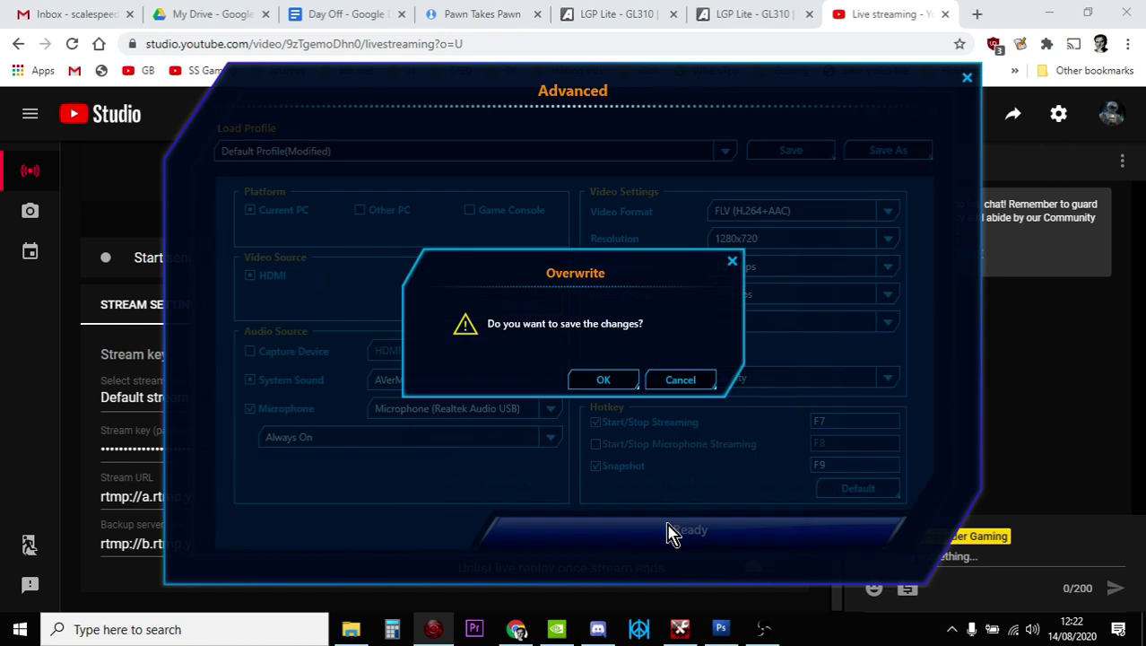
{"action": "left_click", "coordinate": [613, 384]}
{"action": "left_click", "coordinate": [698, 391]}
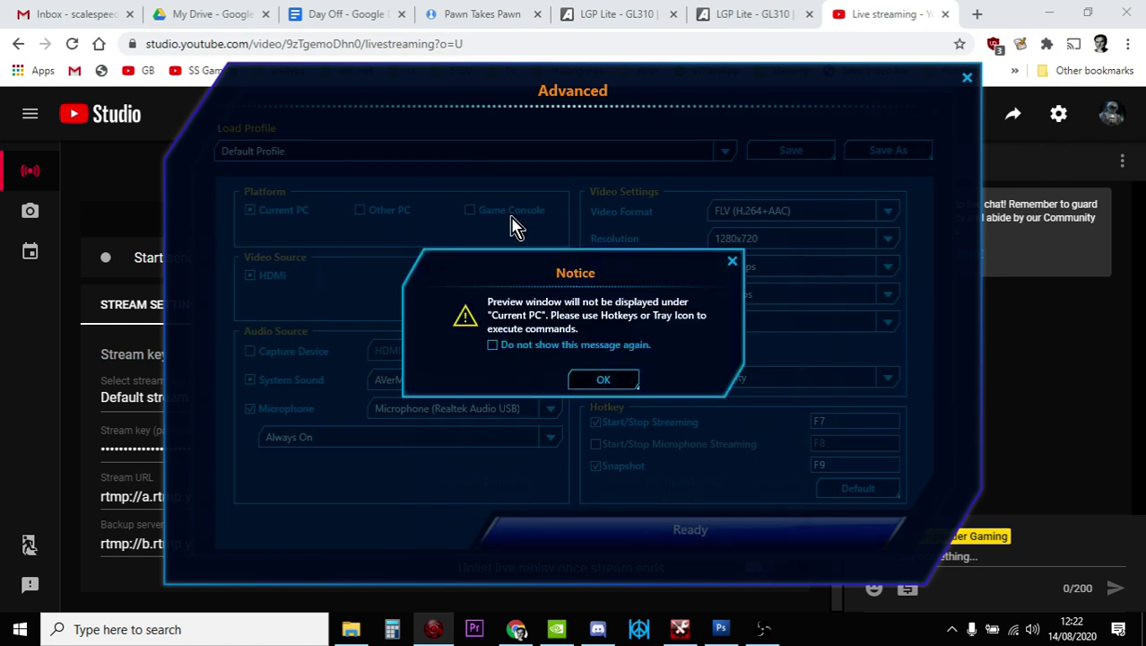
{"action": "left_click", "coordinate": [627, 379]}
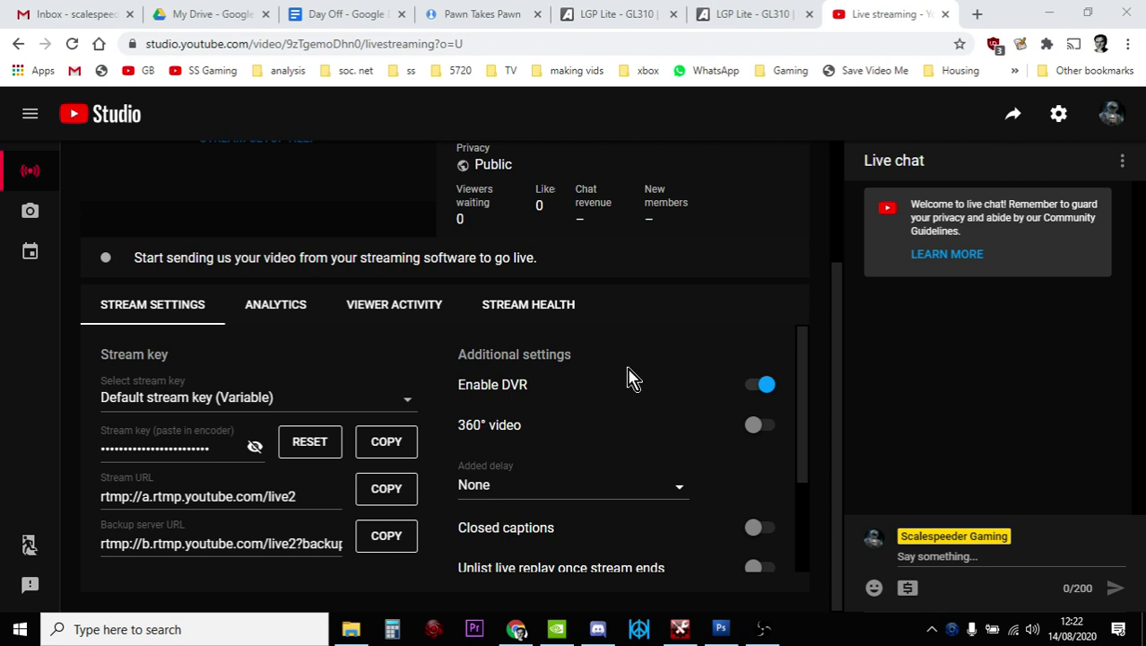
{"action": "scroll", "coordinate": [568, 428], "scroll_direction": "up", "scroll_amount": 2}
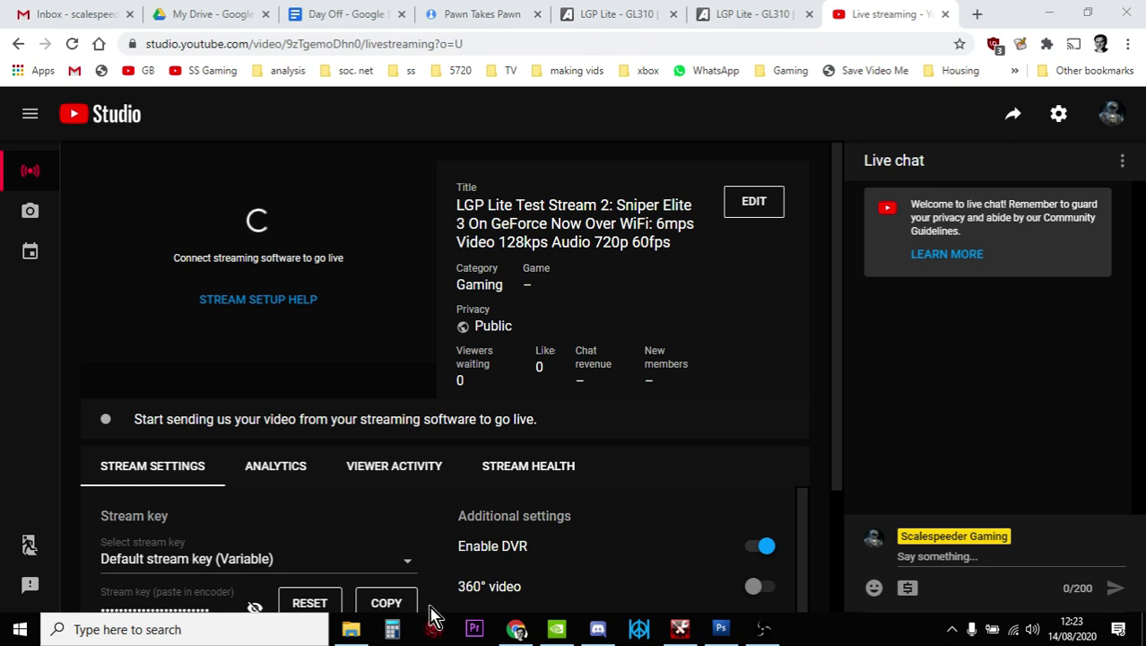
{"action": "mouse_move", "coordinate": [365, 635]}
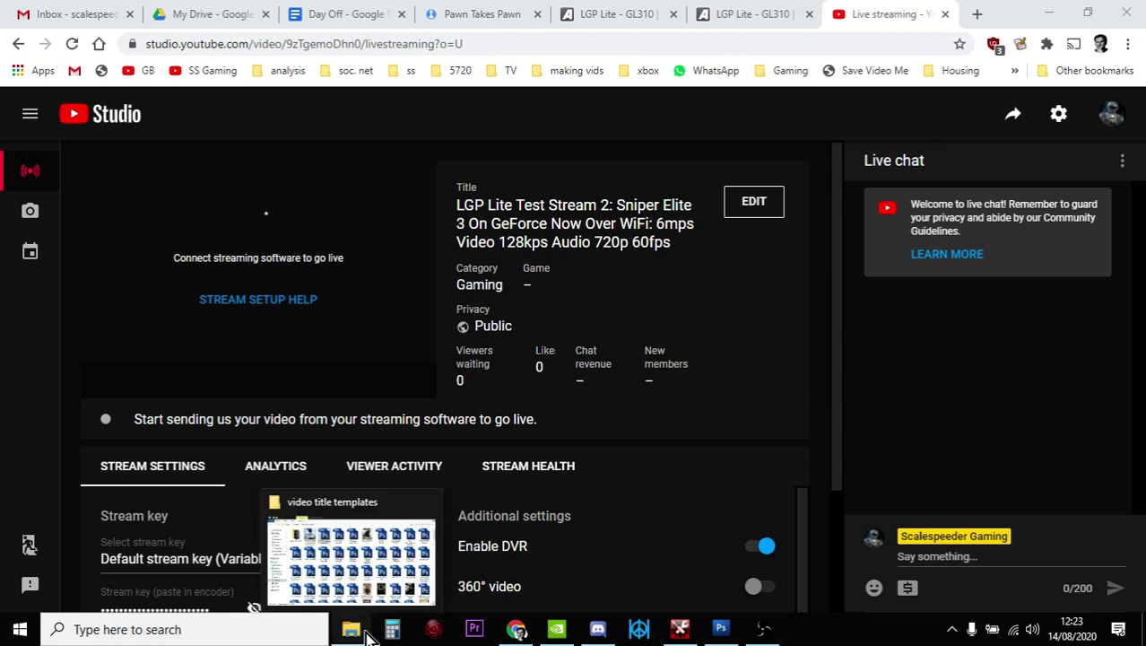
{"action": "mouse_move", "coordinate": [507, 635]}
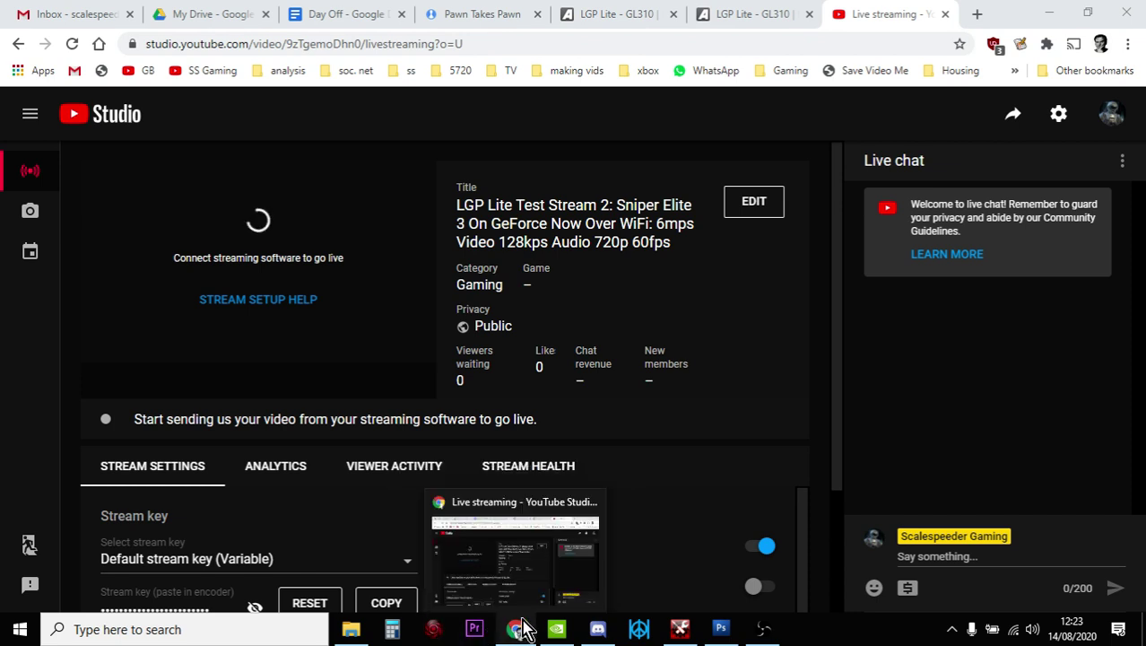
{"action": "left_click", "coordinate": [952, 628]}
Reopen RECentral from the tray, confirm the Default Profile lists 128kbps audio, and close it.
{"action": "right_click", "coordinate": [955, 574]}
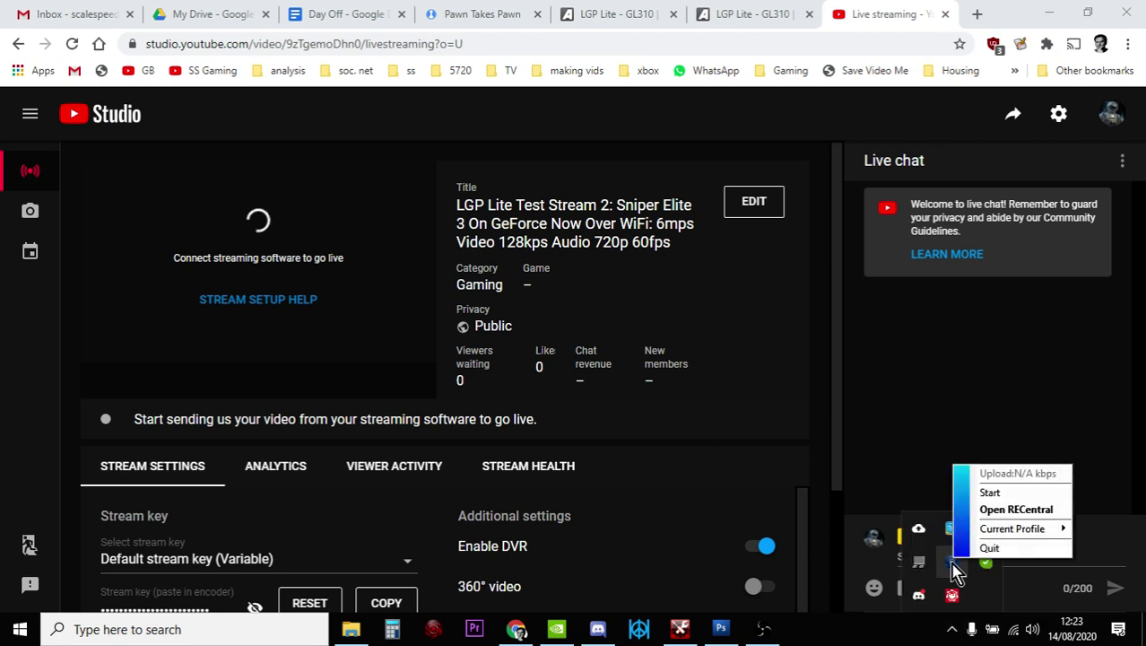
{"action": "left_click", "coordinate": [993, 509]}
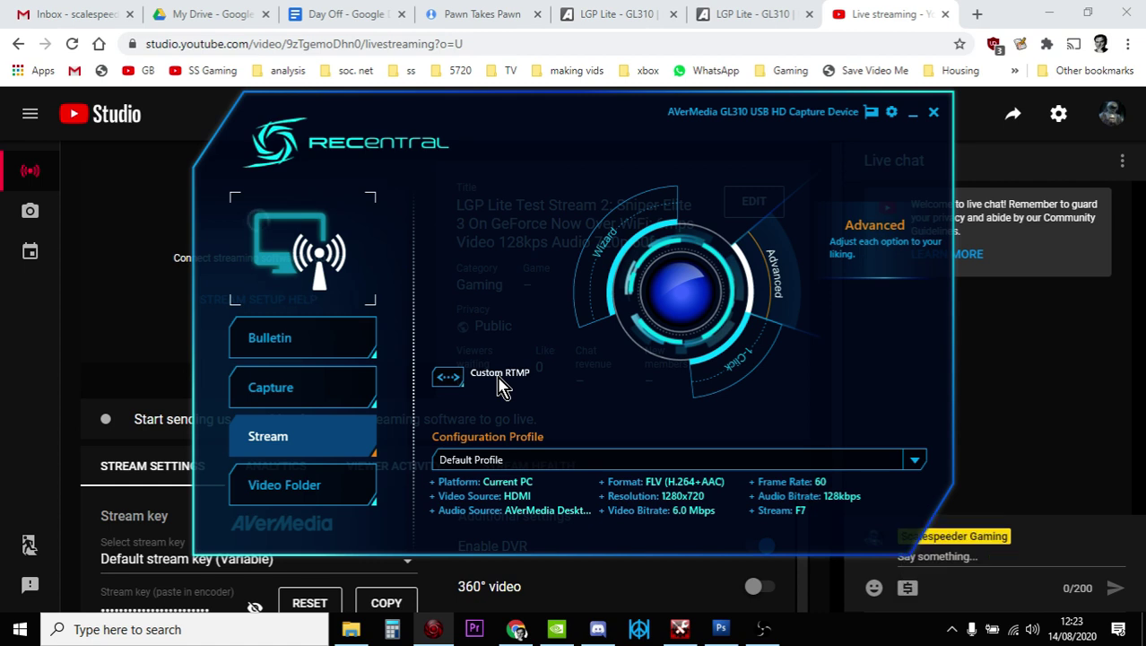
{"action": "left_click", "coordinate": [179, 134]}
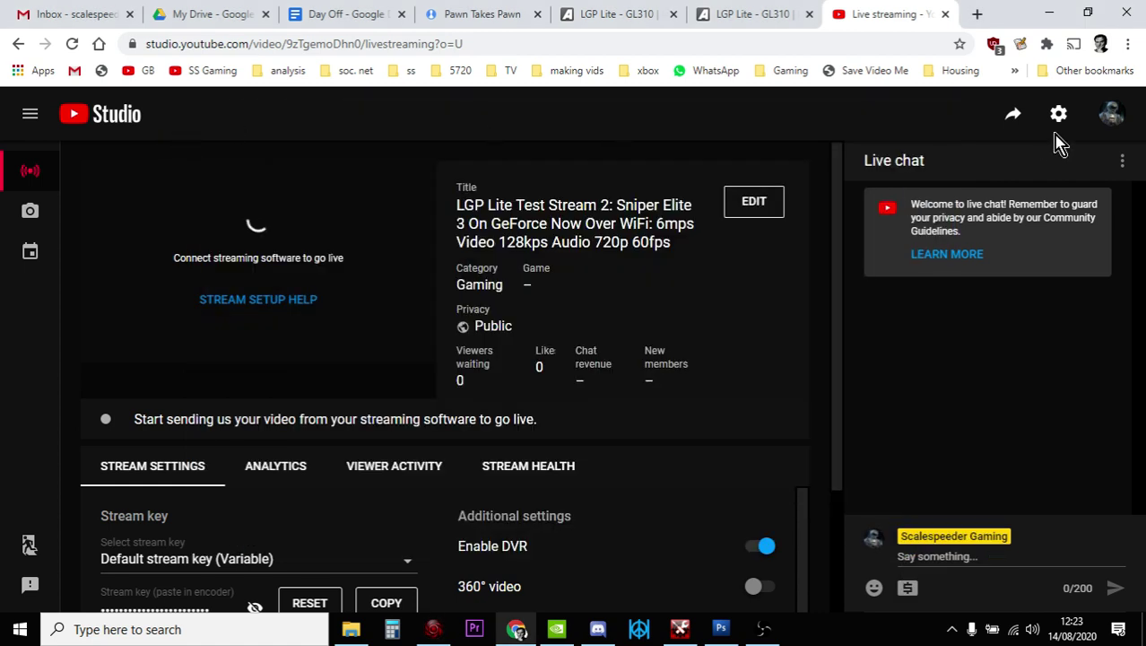
Bring Open Broadcaster Software forward with its Monitor Capture scene recording.
{"action": "scroll", "coordinate": [300, 456], "scroll_direction": "down", "scroll_amount": 2}
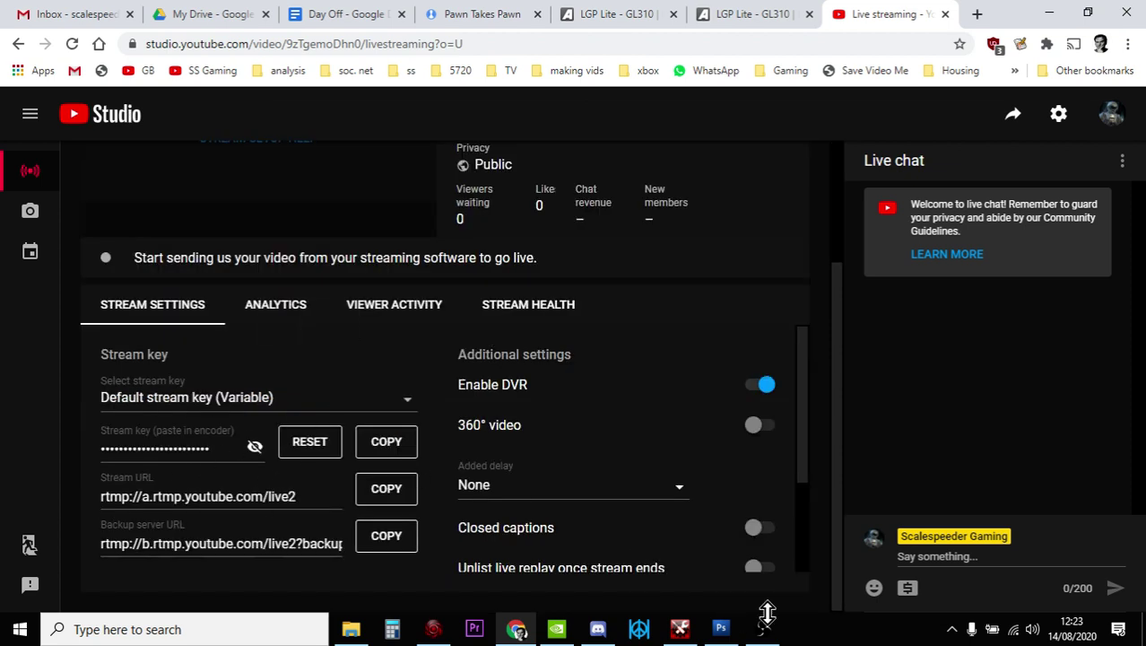
{"action": "mouse_move", "coordinate": [764, 633]}
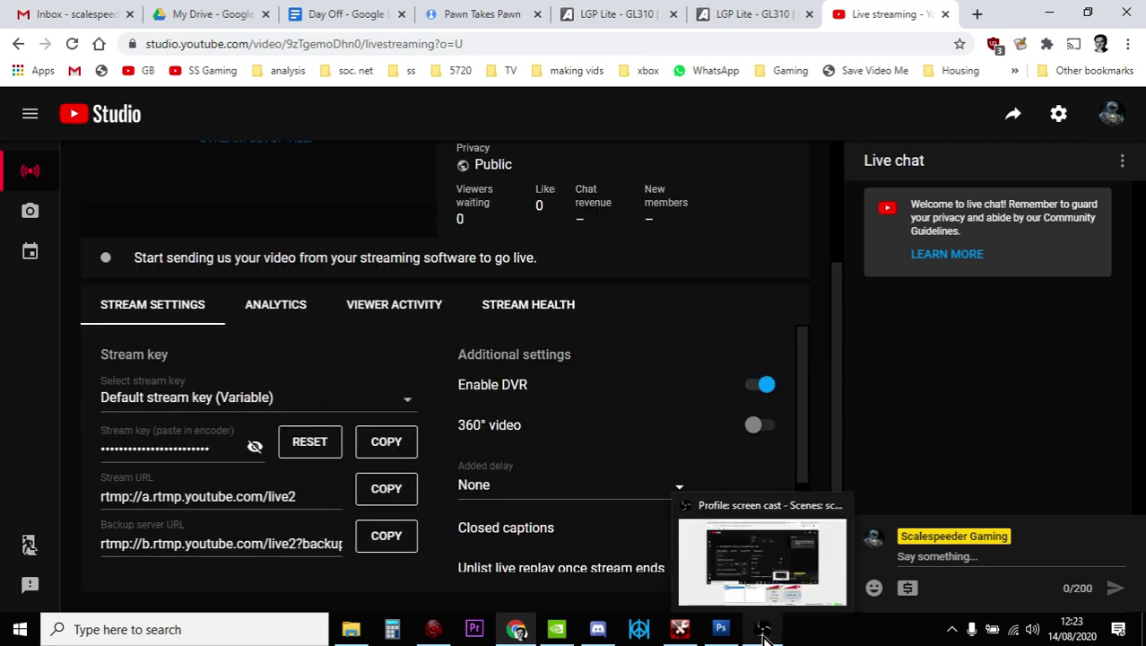
{"action": "left_click", "coordinate": [757, 556]}
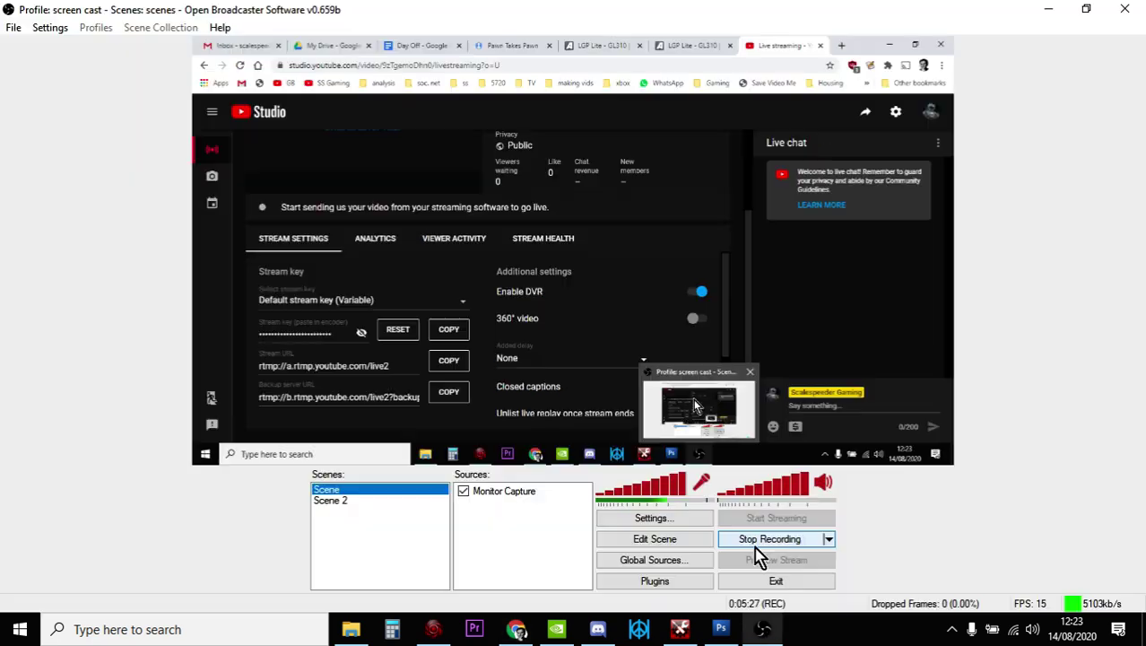